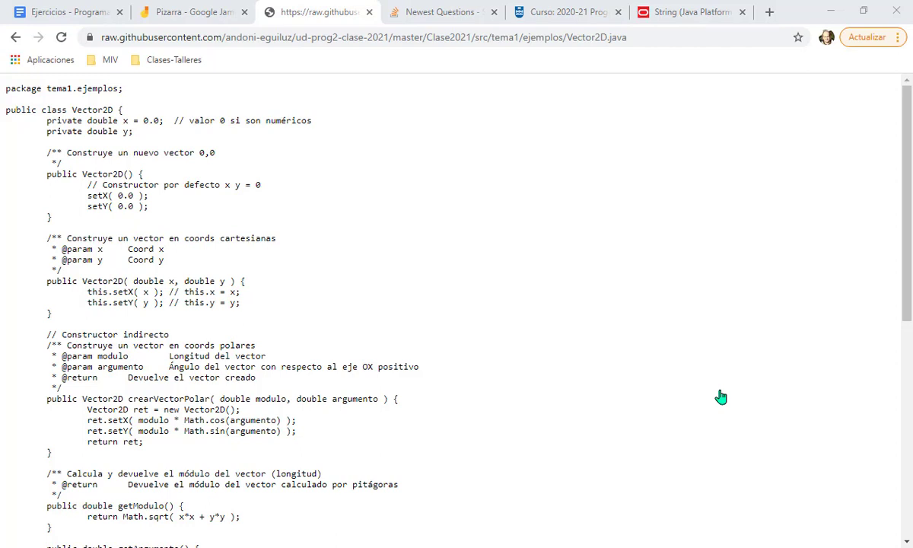
Step: Open an incognito browser window and go to github.com
click(720, 397)
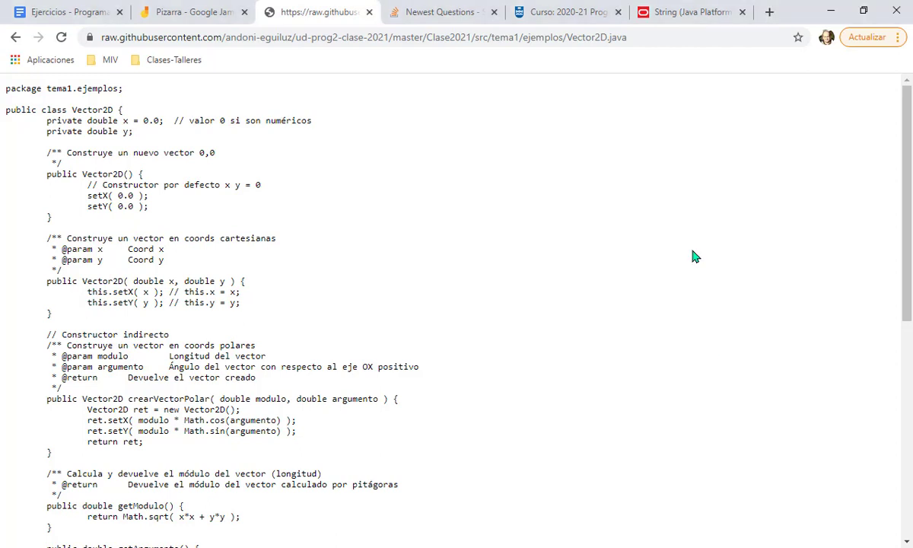
click(897, 38)
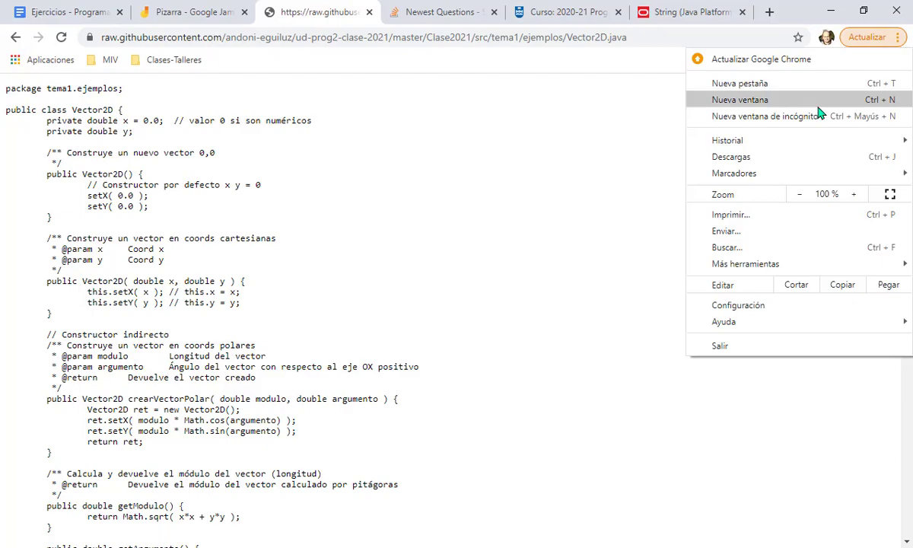
click(796, 117)
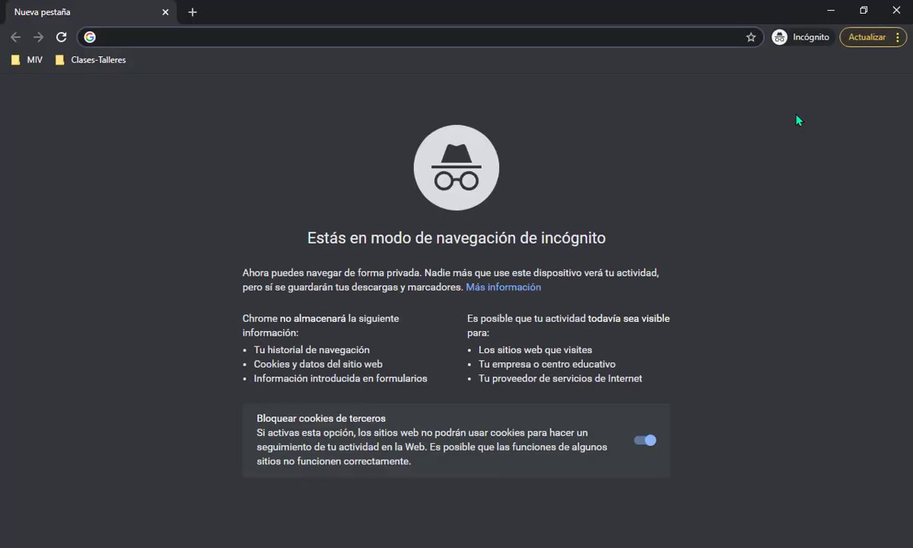
text(github.com/)
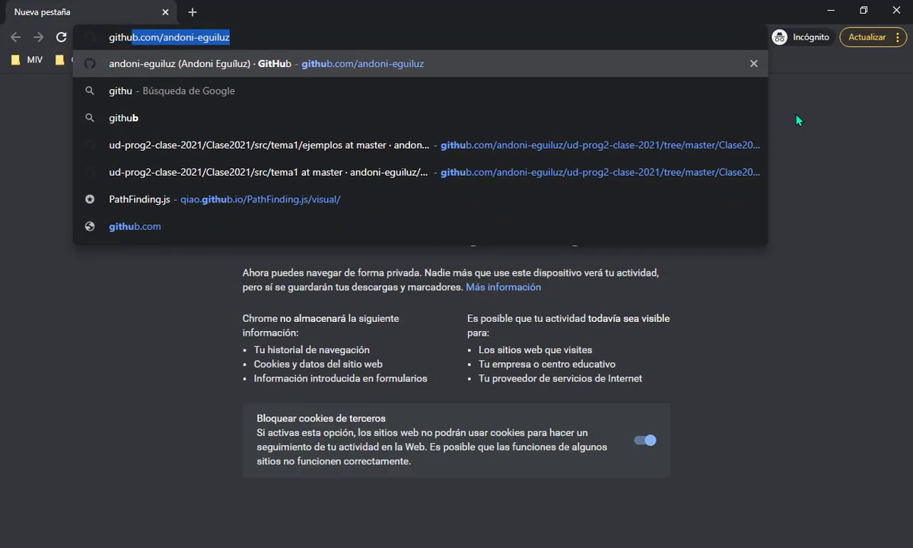
key(Delete)
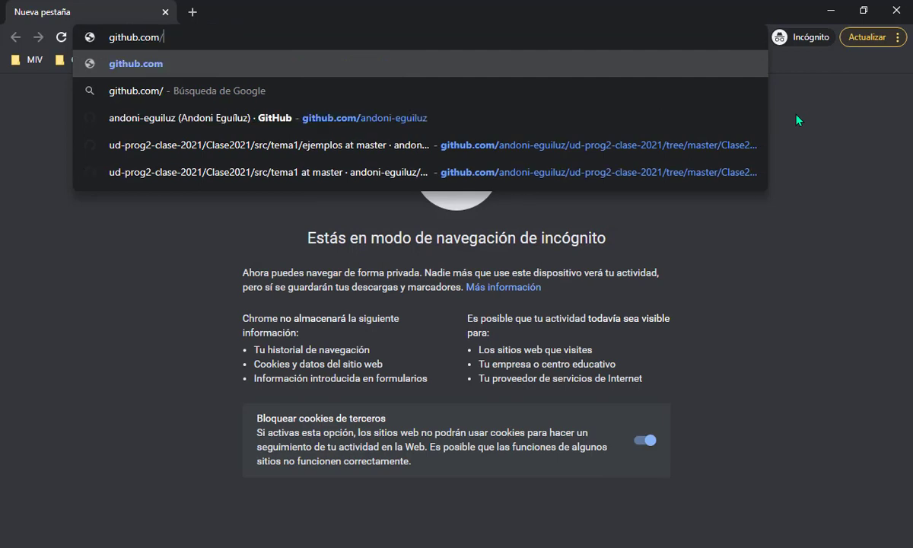
key(Return)
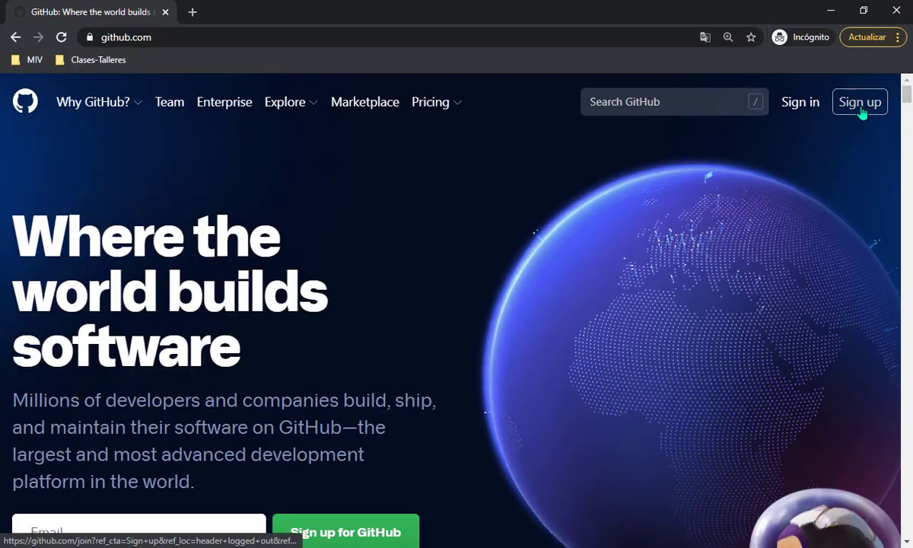
Step: Open the GitHub sign-up page and review the fields of the account creation form
click(860, 111)
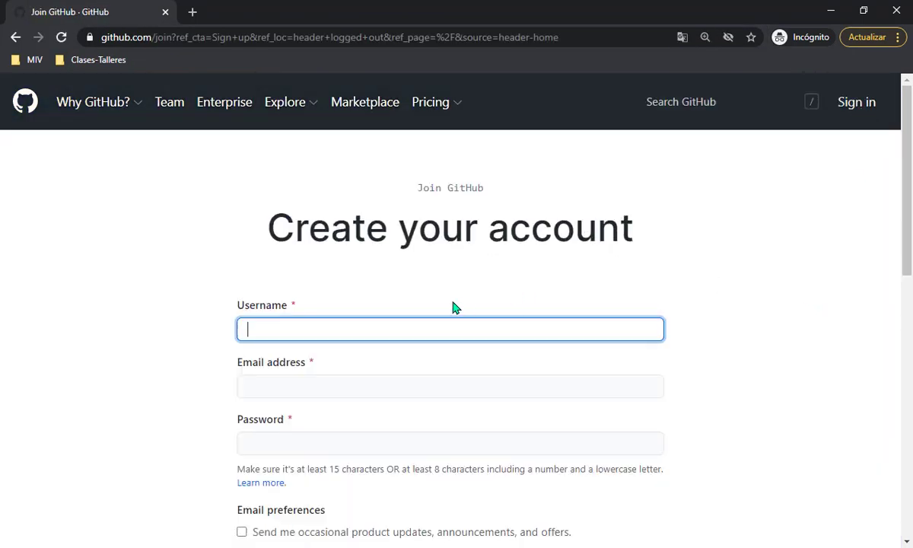
click(772, 315)
scroll(771, 318, down, 1)
scroll(771, 318, down, 3)
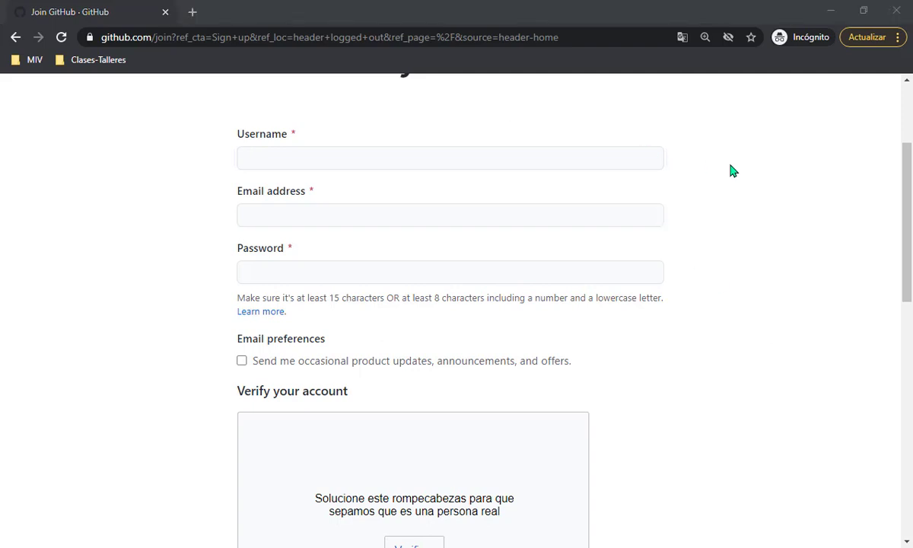
Step: Return to the main page of the ud-prog2-clase-2021 repository and copy its web address
key(alt+Tab)
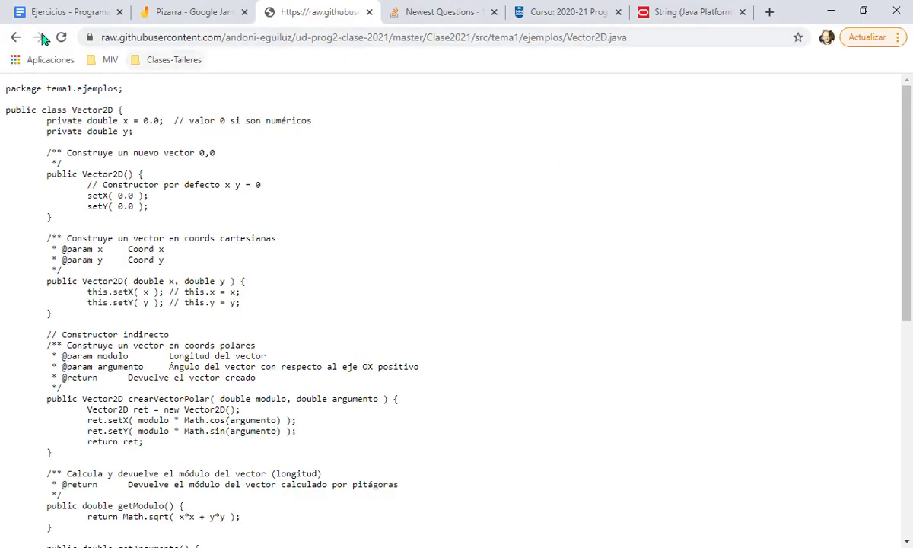
click(16, 37)
click(16, 37)
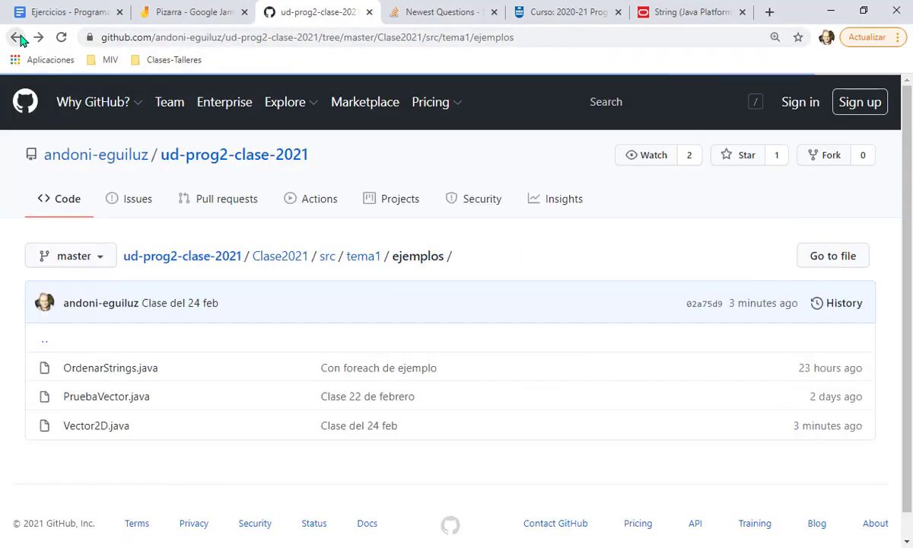
click(266, 156)
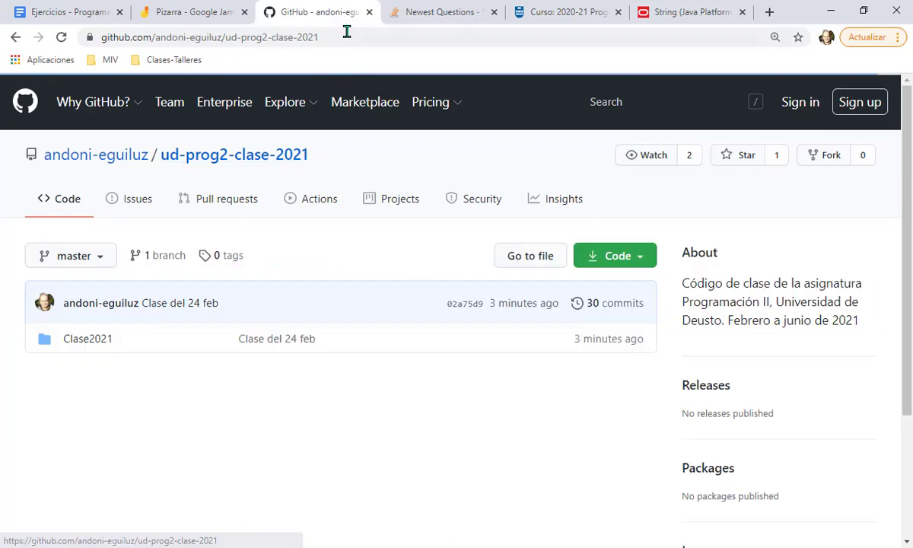
drag(322, 37, 70, 26)
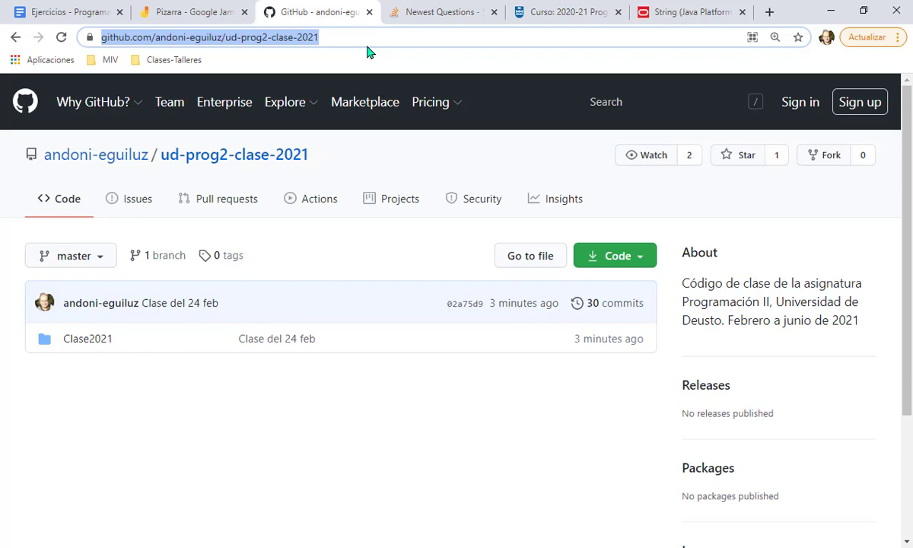
Step: Switch to Eclipse and open the Import wizard
key(alt+Tab)
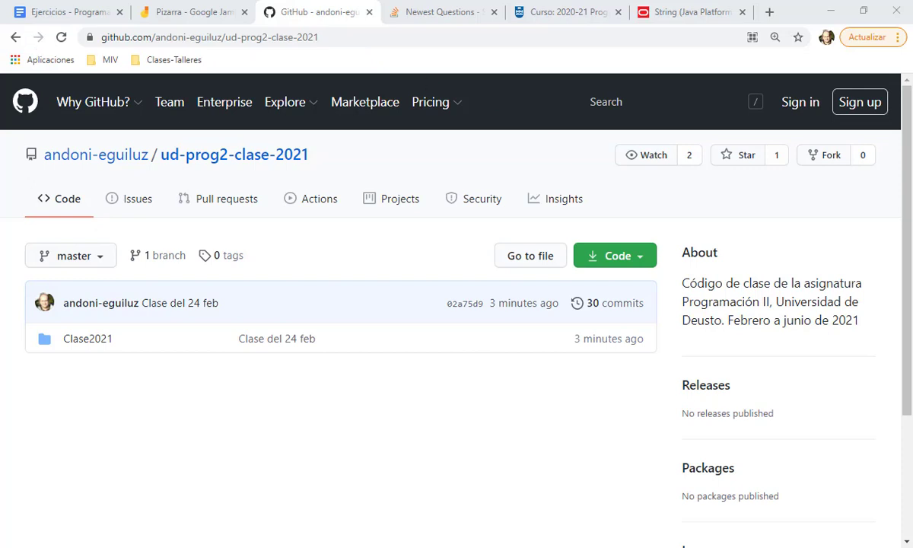
key(alt+Tab)
drag(81, 102, 465, 26)
double_click(465, 26)
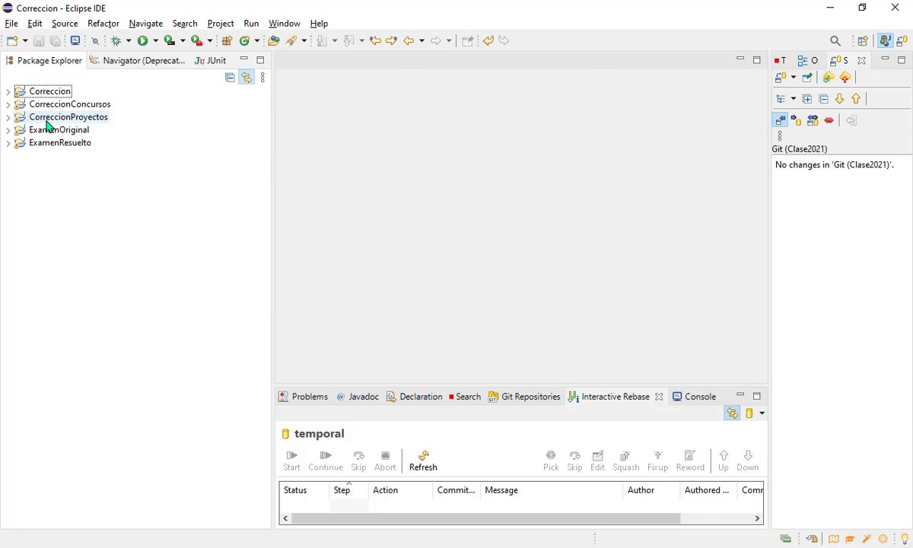
click(11, 24)
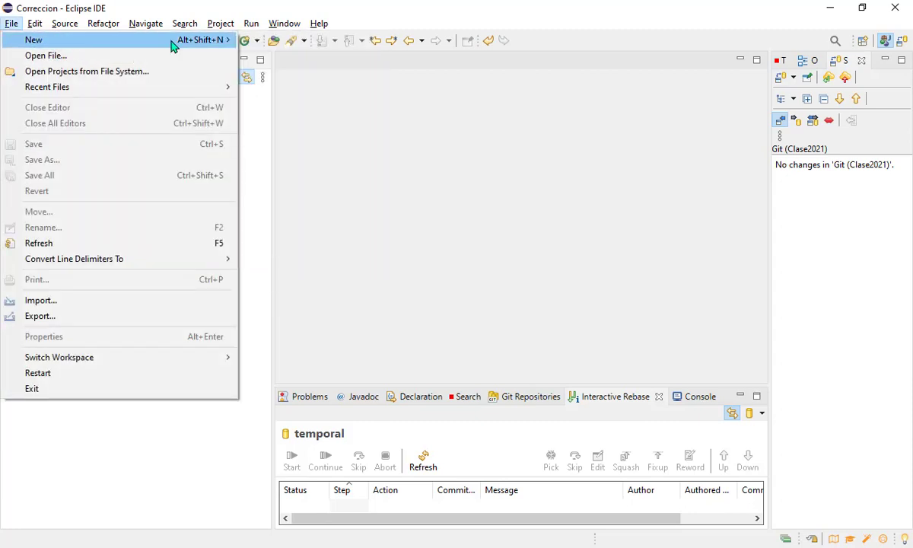
mouse_move(174, 41)
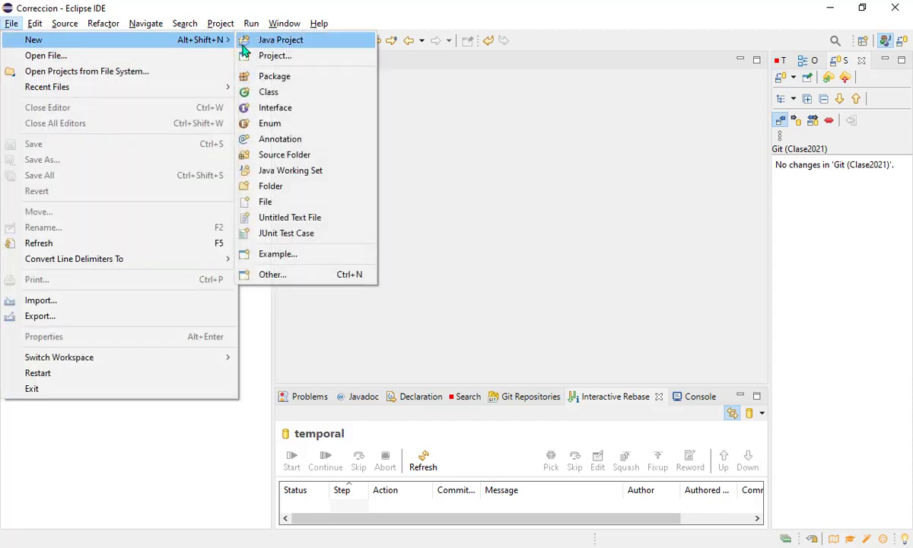
click(57, 301)
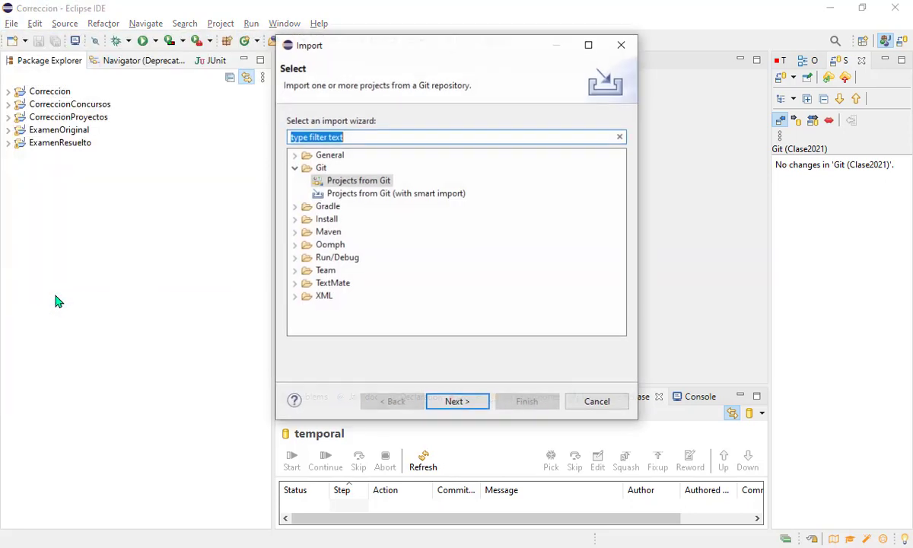
Step: Choose Projects from Git as the import type and continue to the repository source selection
click(293, 154)
click(294, 154)
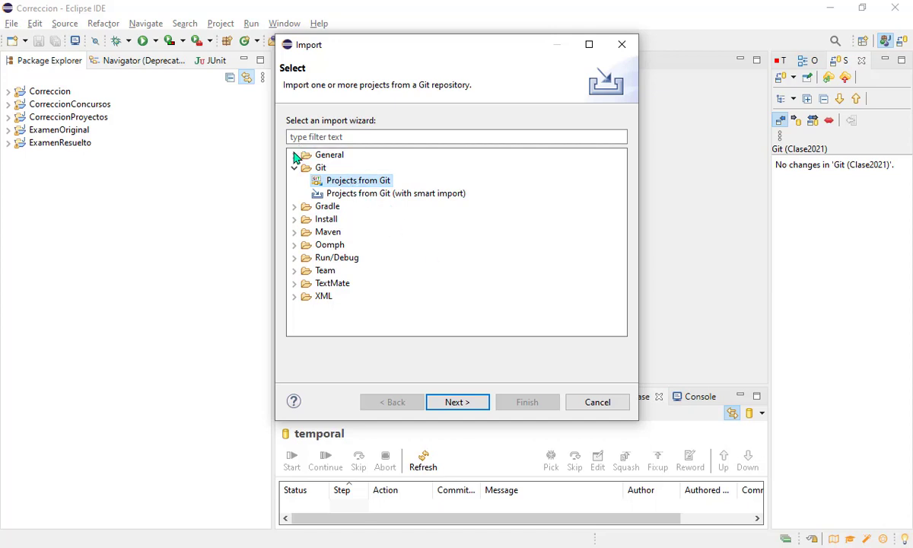
click(295, 168)
click(296, 168)
click(336, 180)
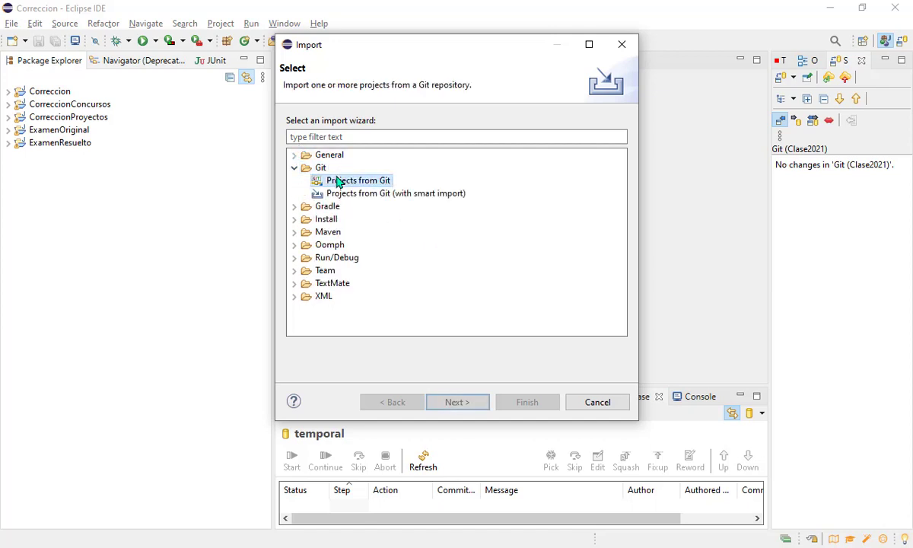
click(467, 405)
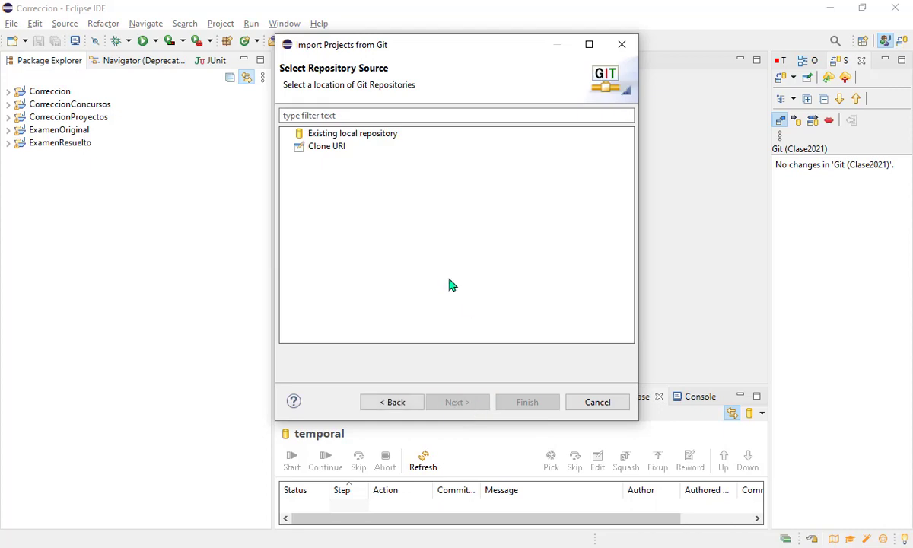
Step: Select Clone URI as the repository source and continue to the source repository details
click(342, 136)
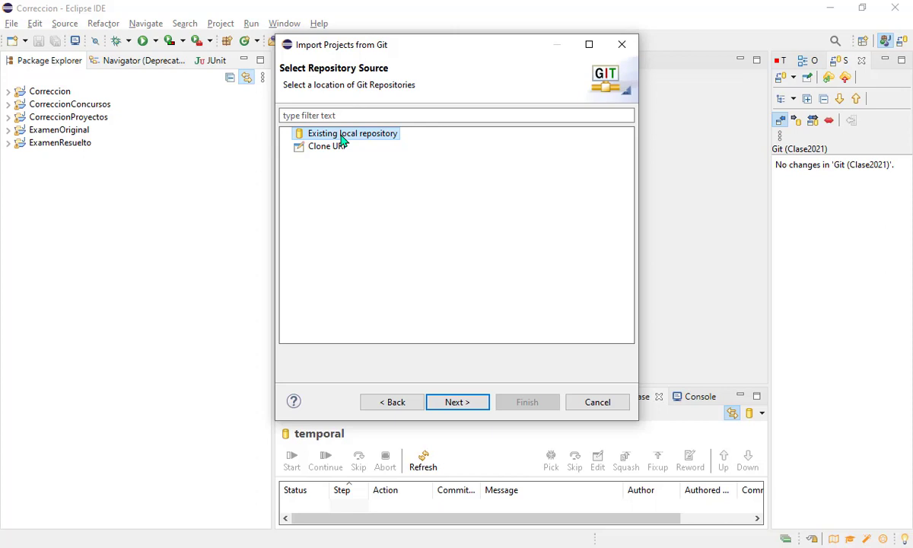
click(342, 150)
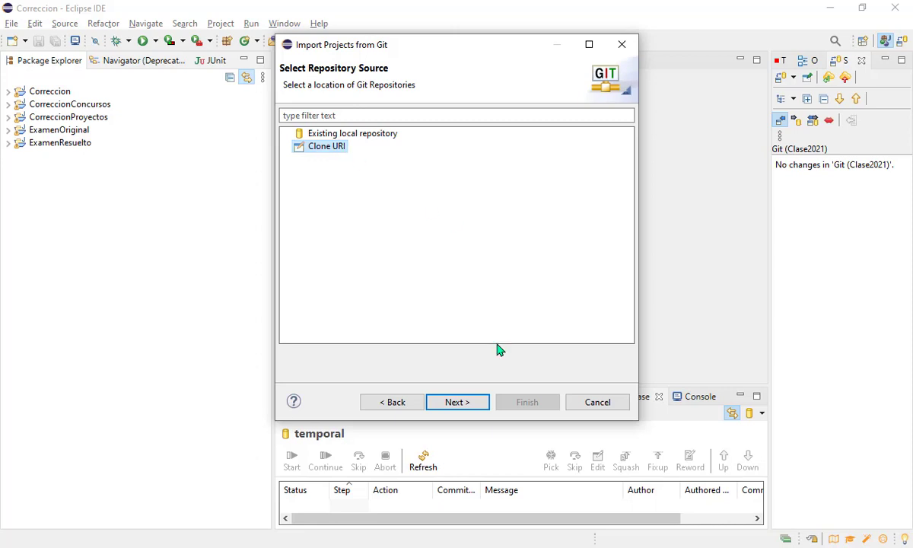
click(456, 403)
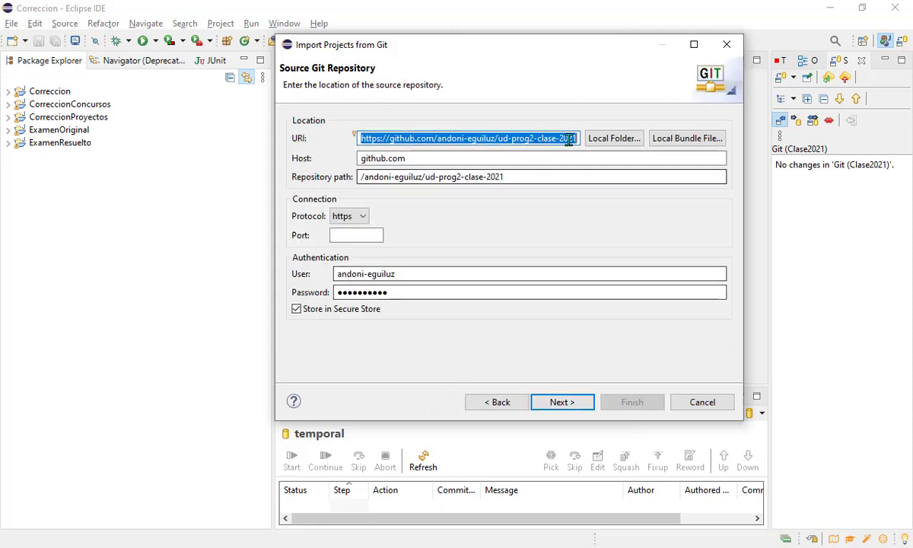
Step: Review and accept the prefilled repository location and credentials, and keep the master branch selected for cloning
click(430, 156)
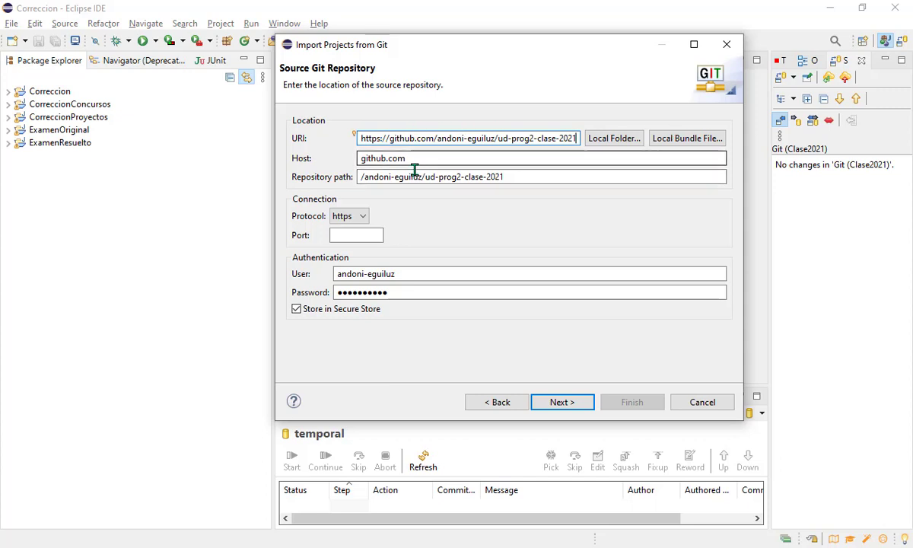
key(Tab)
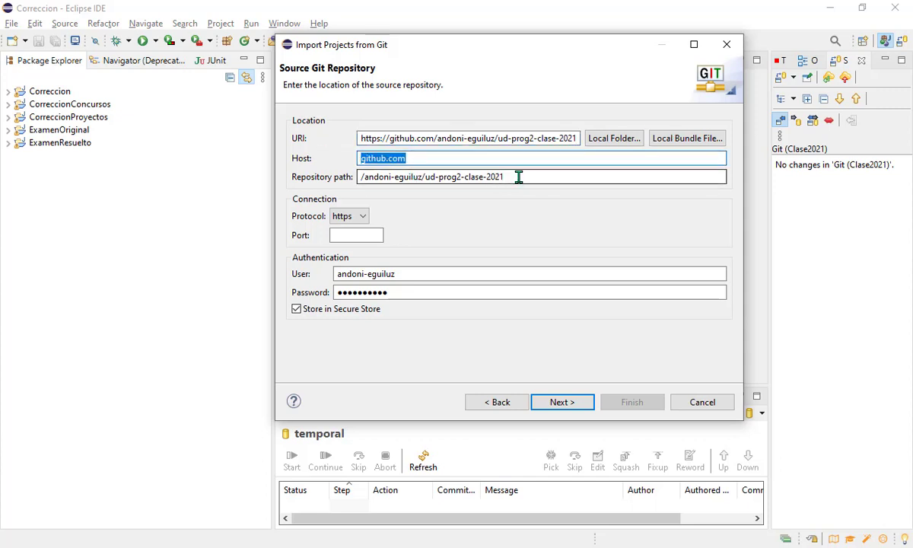
drag(518, 177, 322, 161)
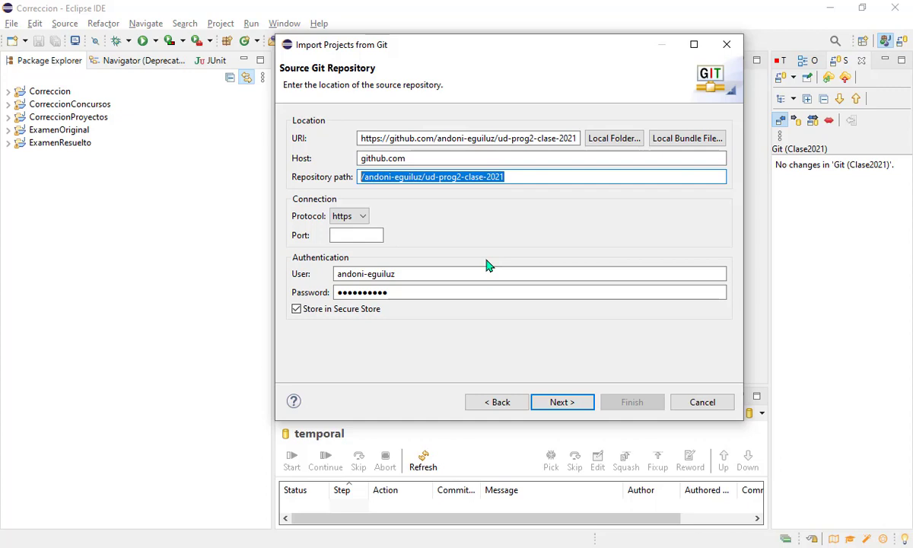
click(415, 268)
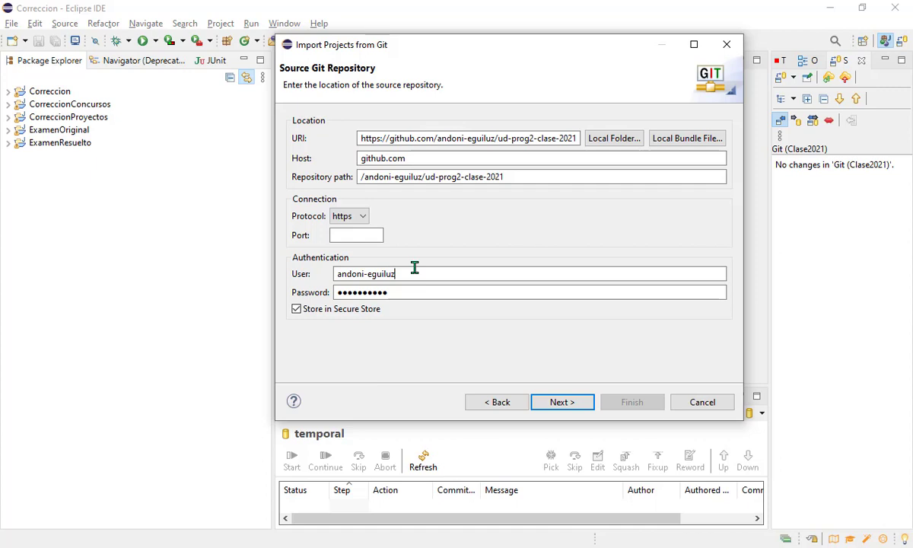
click(568, 401)
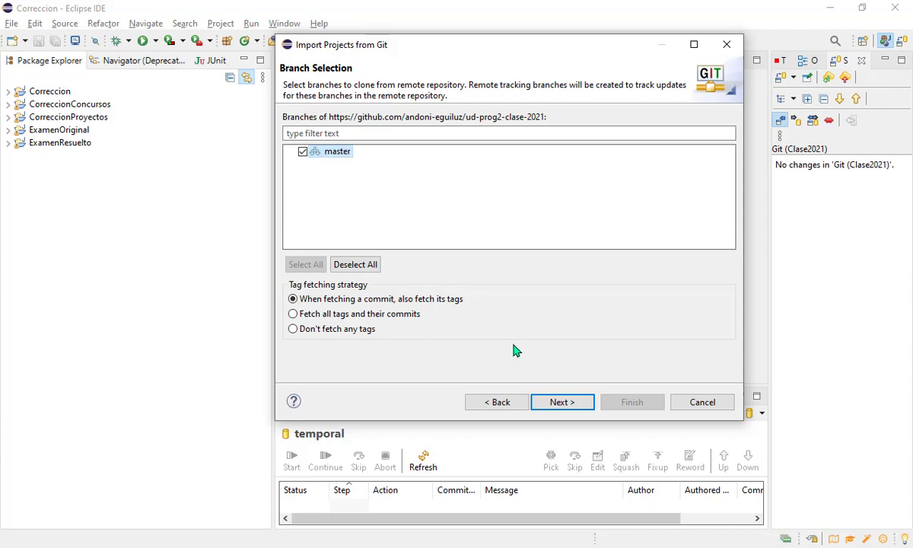
click(551, 402)
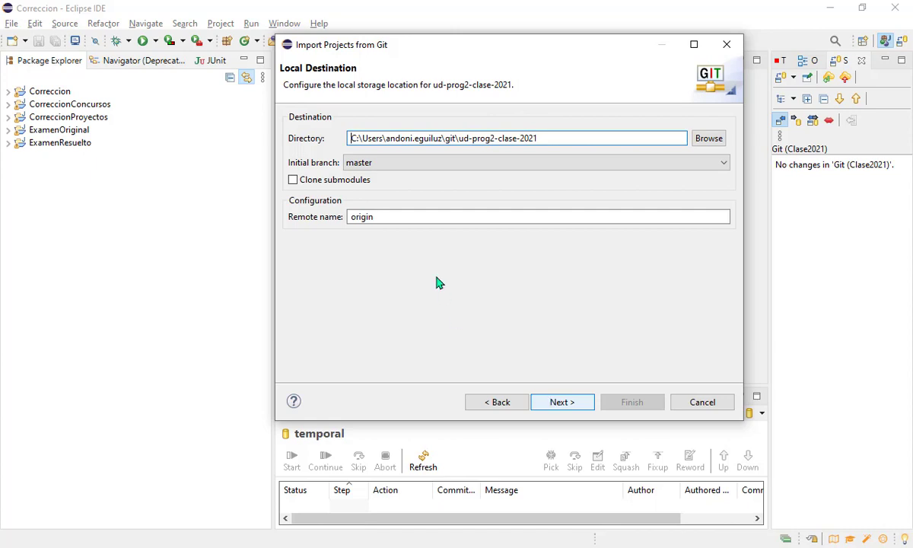
Step: Examine the parts of the local destination path: the user folder, the git folder and the ud-prog2-clase-2021 folder
drag(580, 136, 326, 131)
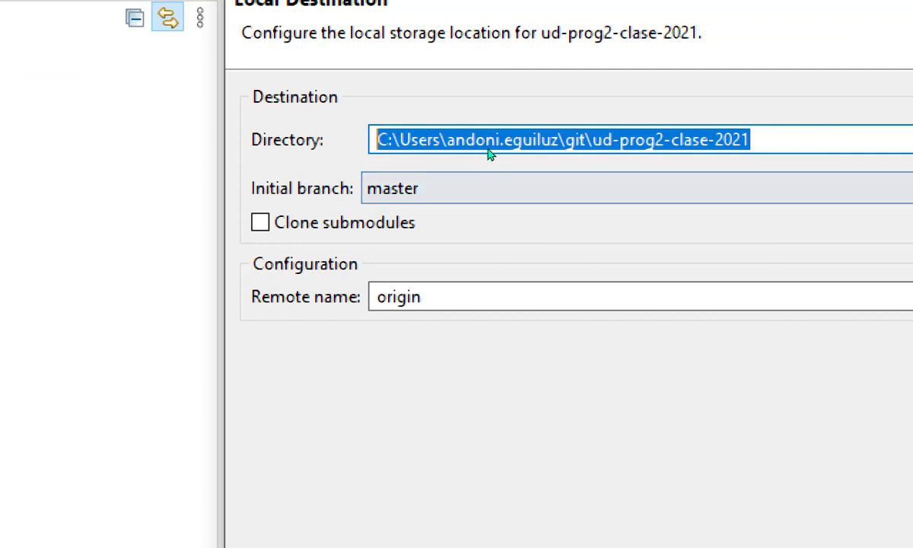
click(559, 139)
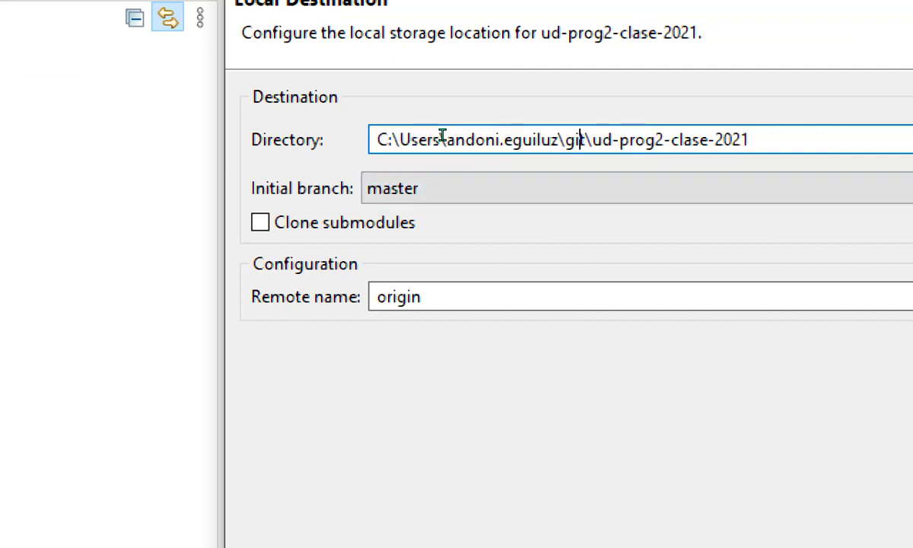
drag(442, 135, 337, 130)
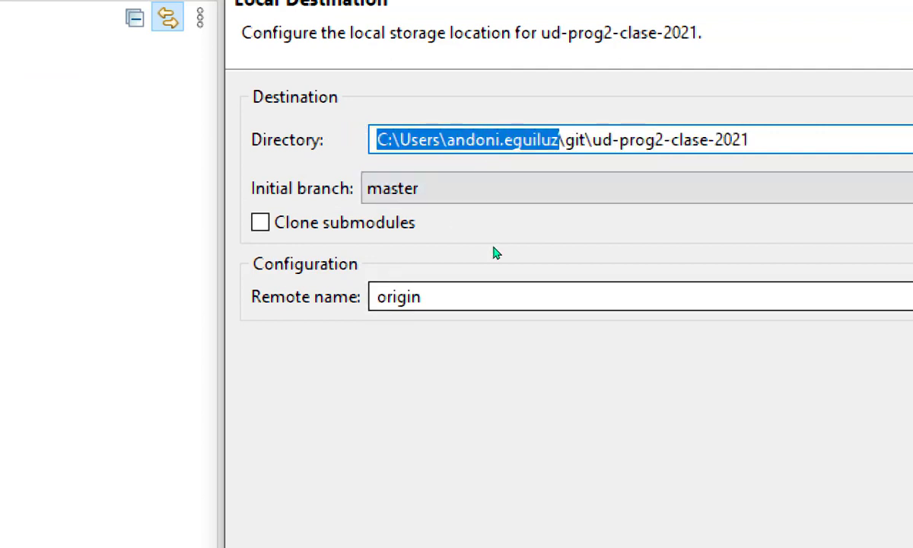
key(Right)
key(Right)
key(Right)
key(Right)
key(Right)
key(shift+Left)
key(shift+Left)
key(shift+Left)
key(shift+Left)
key(shift+Left)
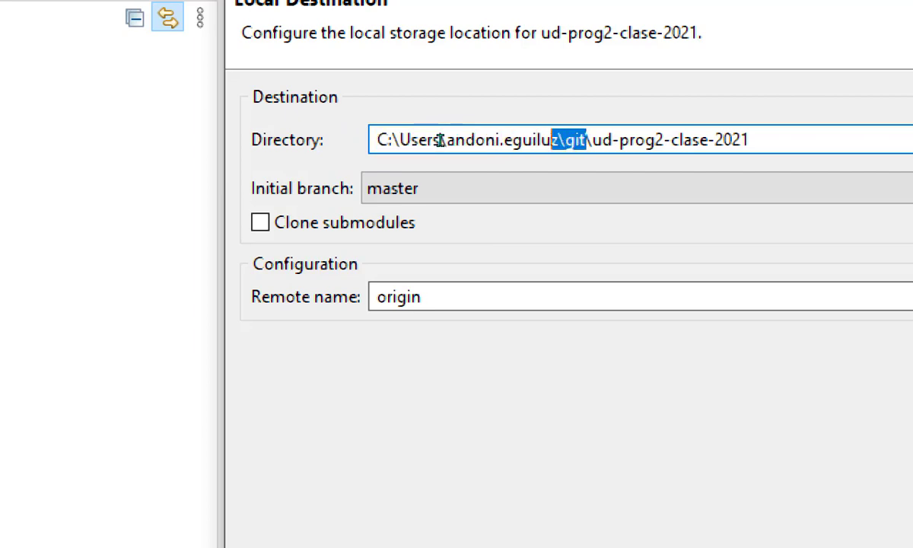
key(shift+Right)
key(Right)
key(Right)
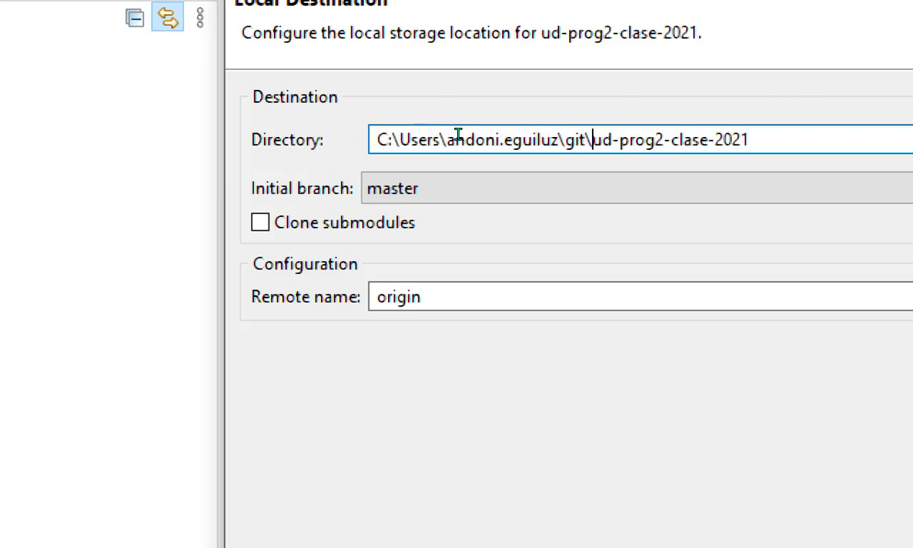
key(shift+End)
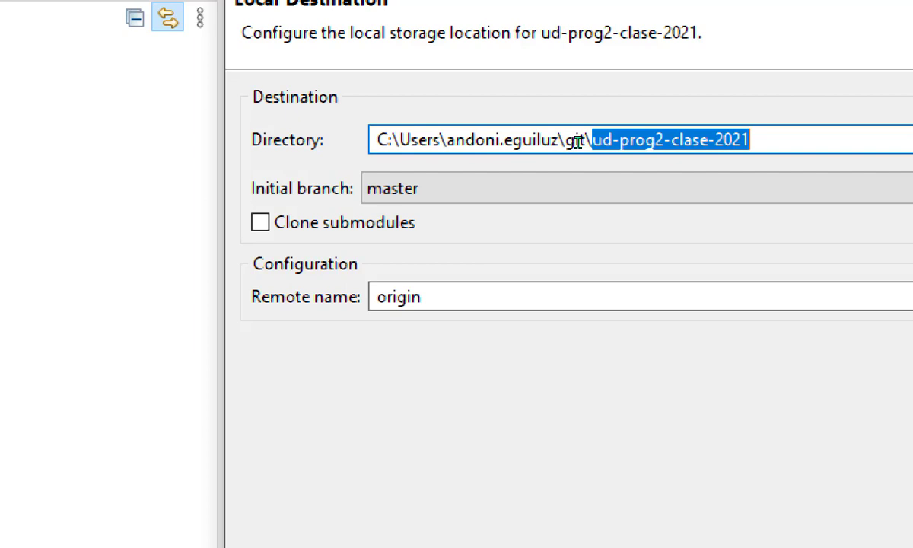
Step: Set the final folder of the local destination path to temporal2 and continue, cloning the repository there
text(temporal)
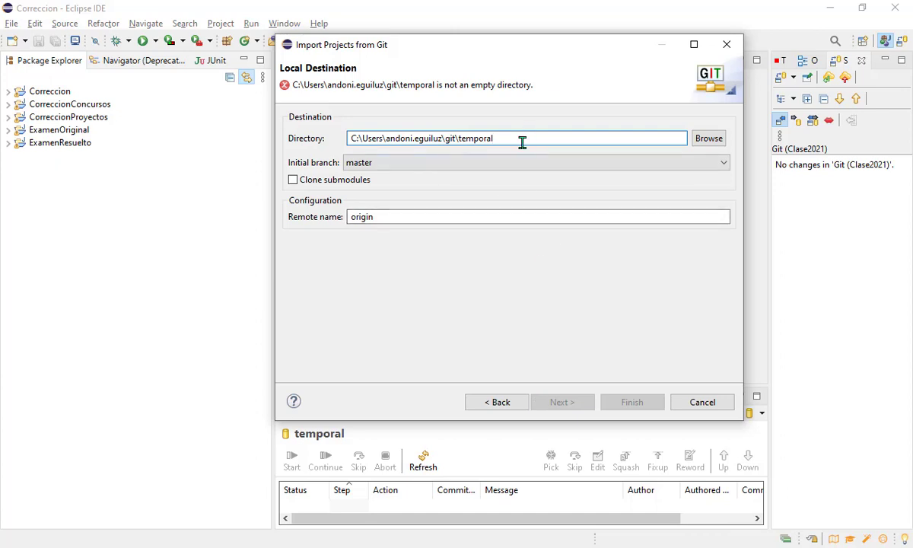
text(2)
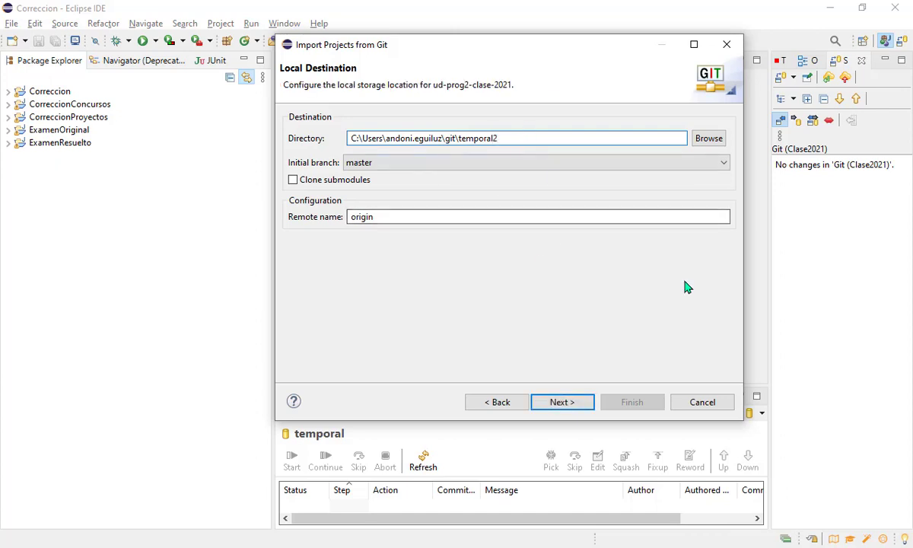
click(553, 402)
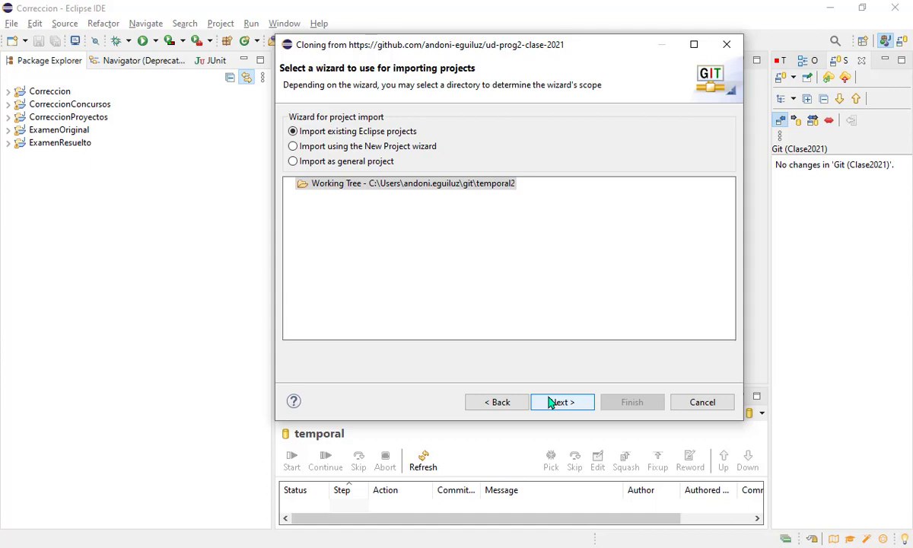
Step: Choose to import existing Eclipse projects from the cloned working tree and finish importing the Clase2021 project
click(336, 149)
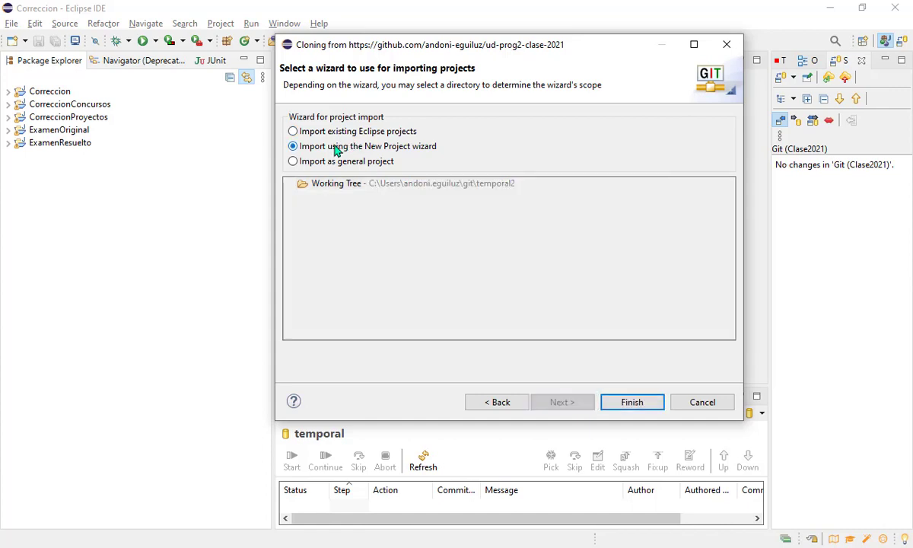
click(326, 132)
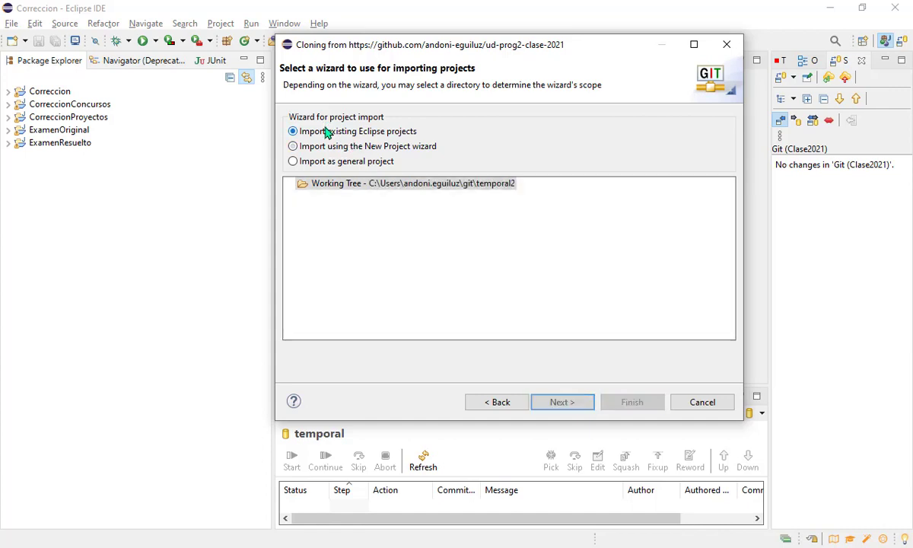
click(574, 404)
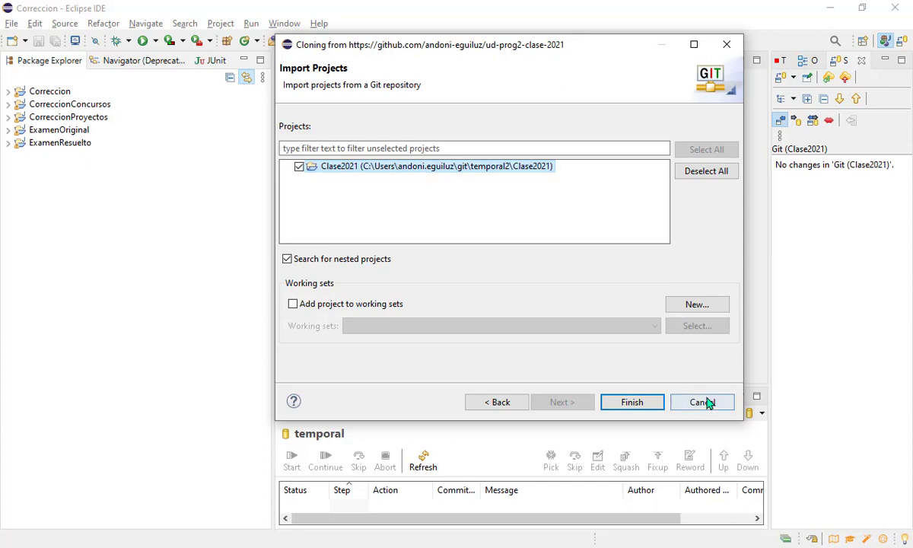
click(648, 407)
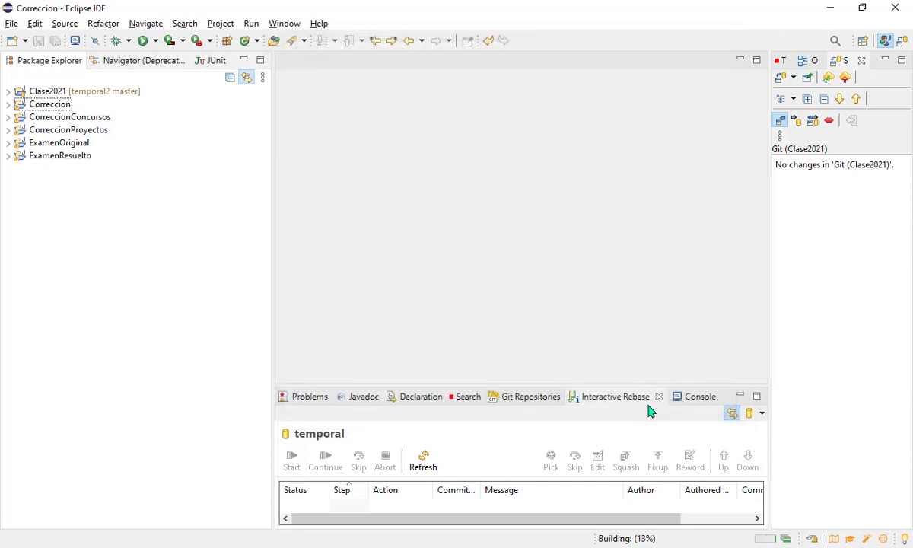
Step: Expand the imported Clase2021 project down to its src folder and the Java files of the tema1 package
click(8, 92)
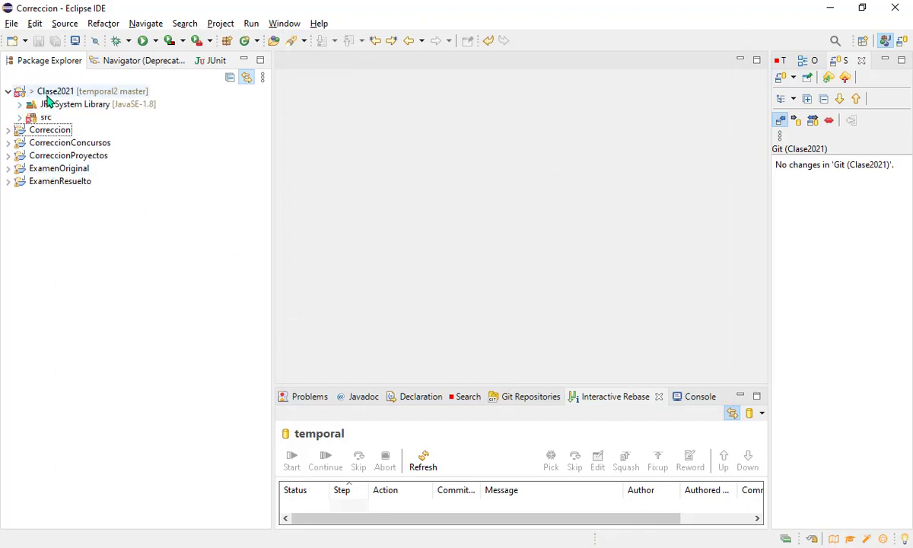
click(46, 92)
click(20, 118)
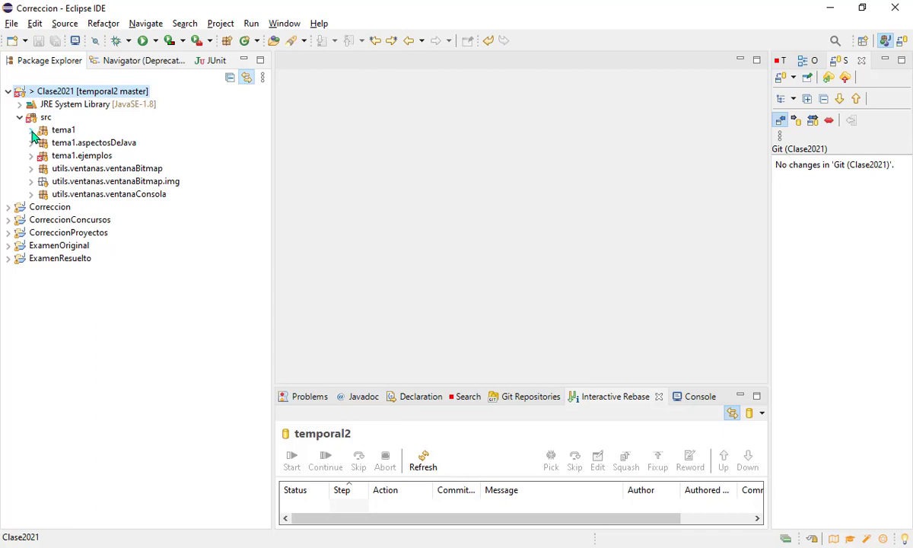
click(31, 130)
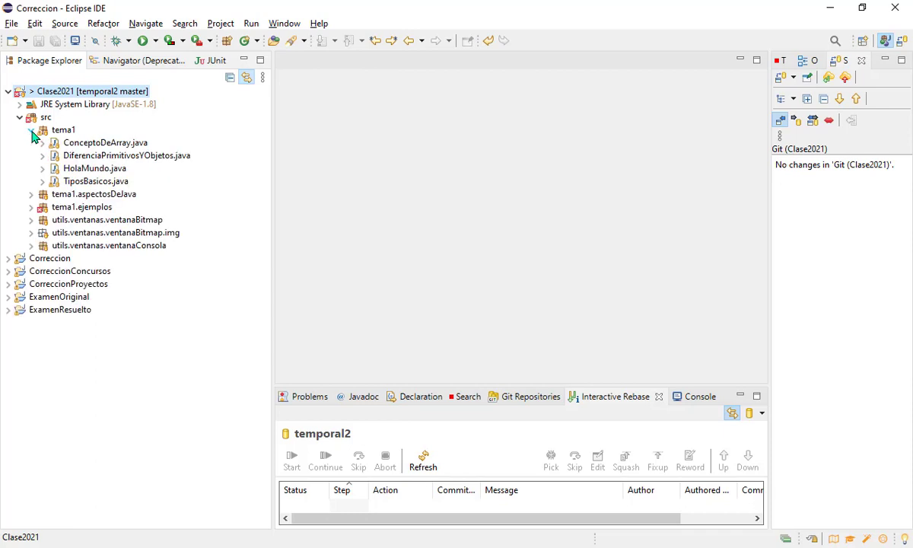
Step: Show the Team commands available for the Clase2021 project
right_click(76, 95)
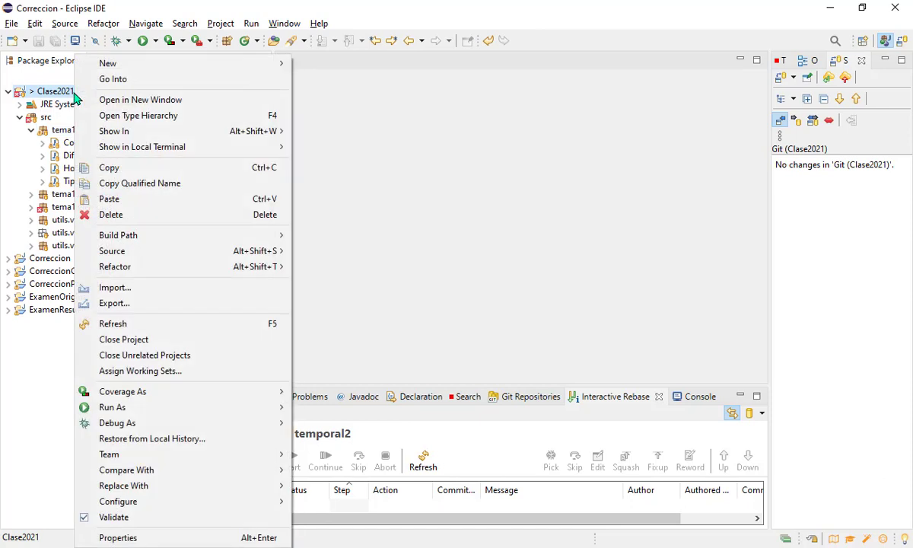
mouse_move(231, 463)
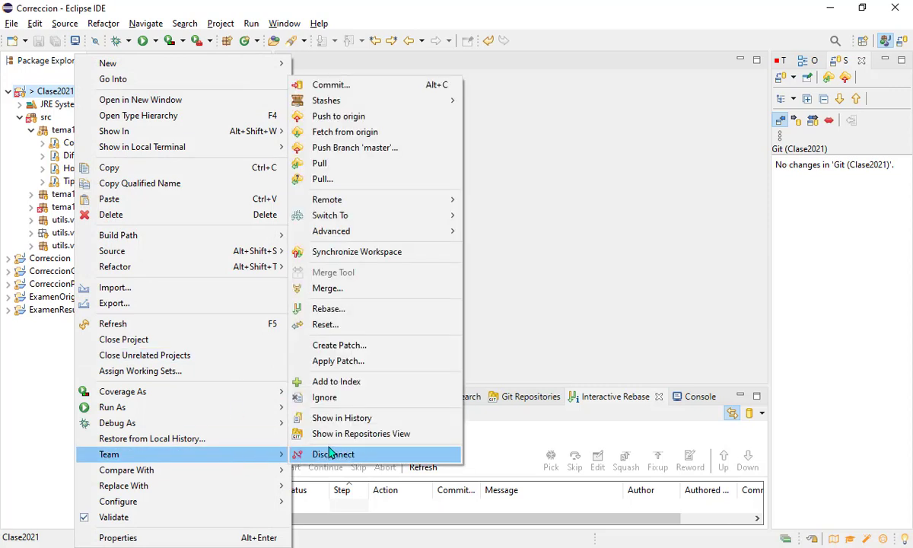